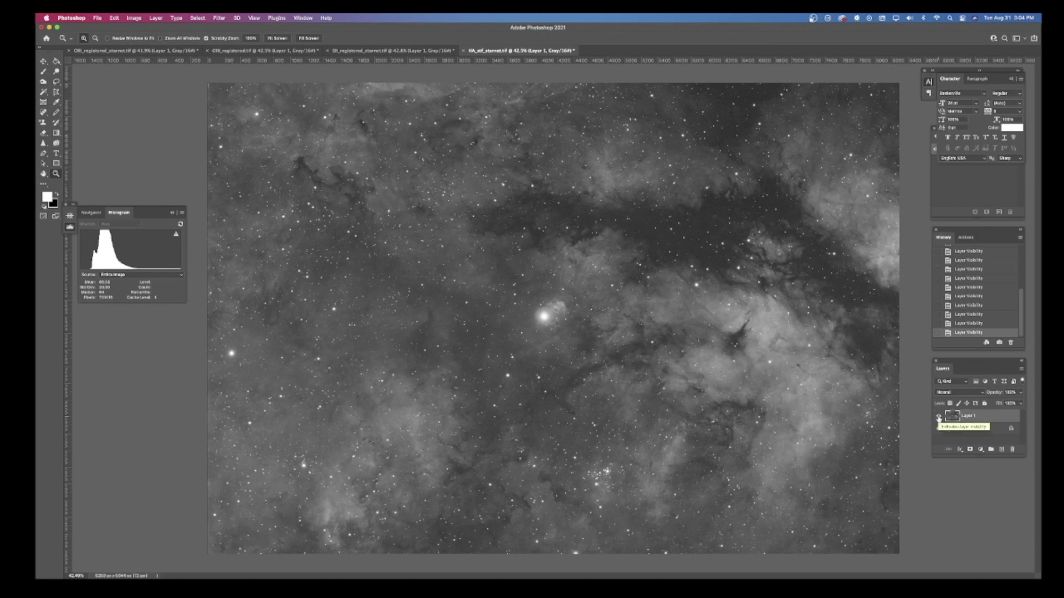
# Compare the HA_stf_starnet.tif image's two versions by repeatedly hiding and showing Layer 1 over the Background
pyautogui.click(938, 418)
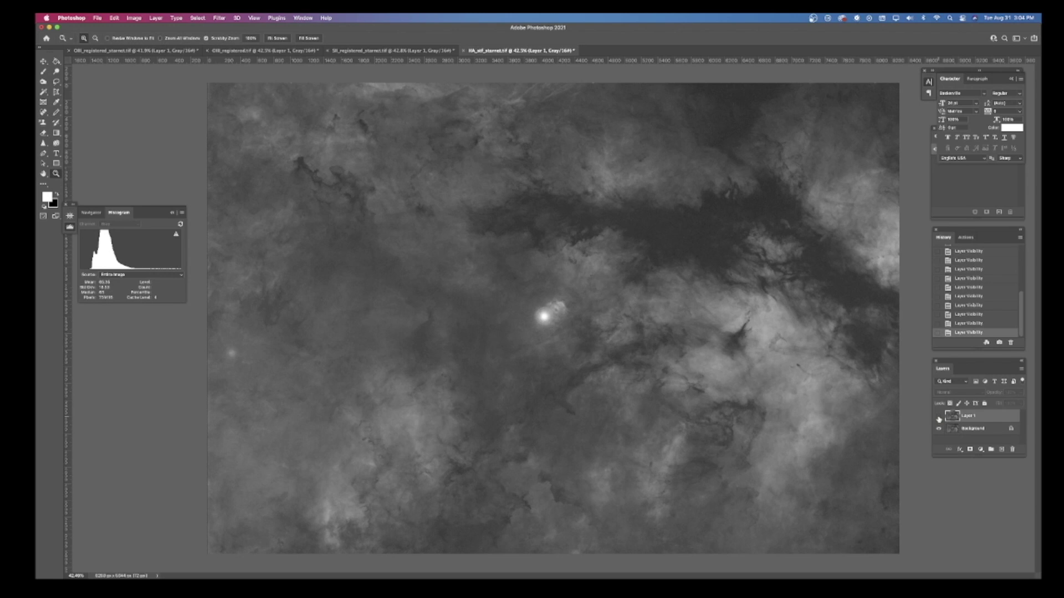
pyautogui.click(938, 417)
pyautogui.click(938, 418)
pyautogui.click(938, 418)
# Switch to the SII_registered_starnet.tif image and toggle Layer 1's visibility to compare it with the Background
pyautogui.click(373, 51)
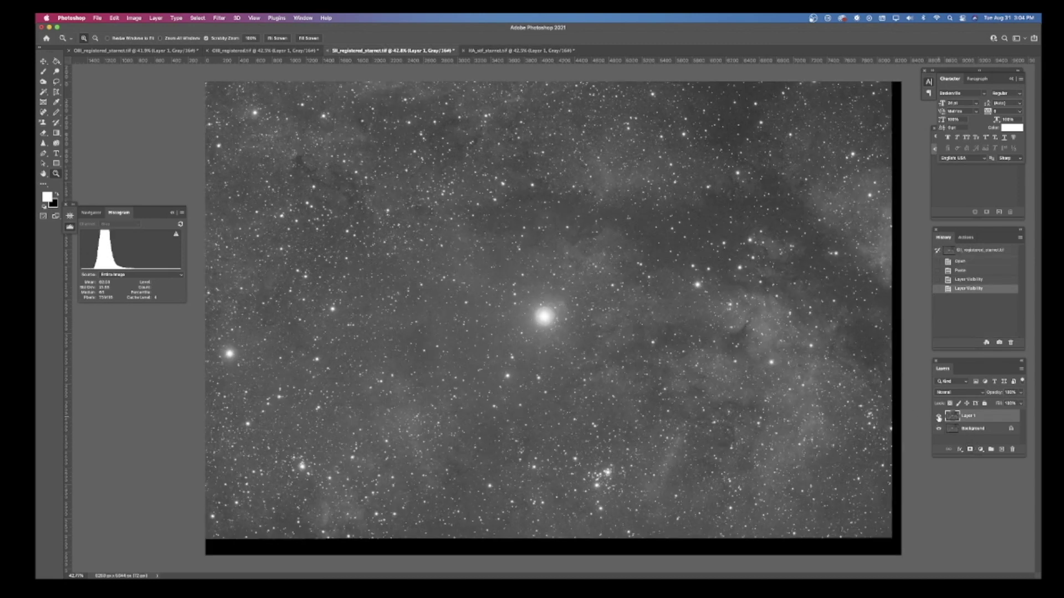
pyautogui.click(938, 418)
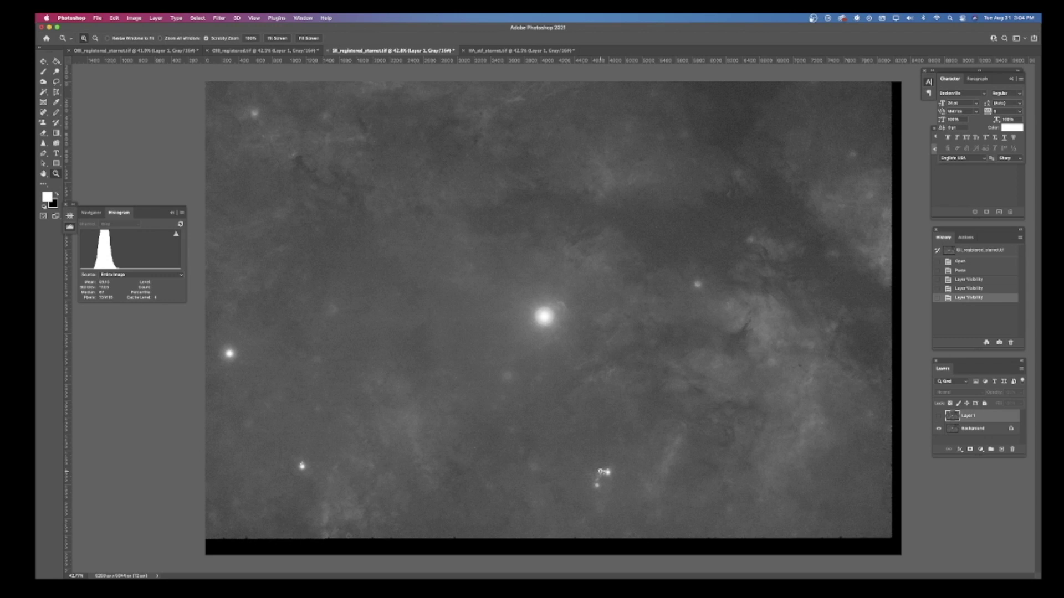
pyautogui.click(939, 417)
pyautogui.click(938, 417)
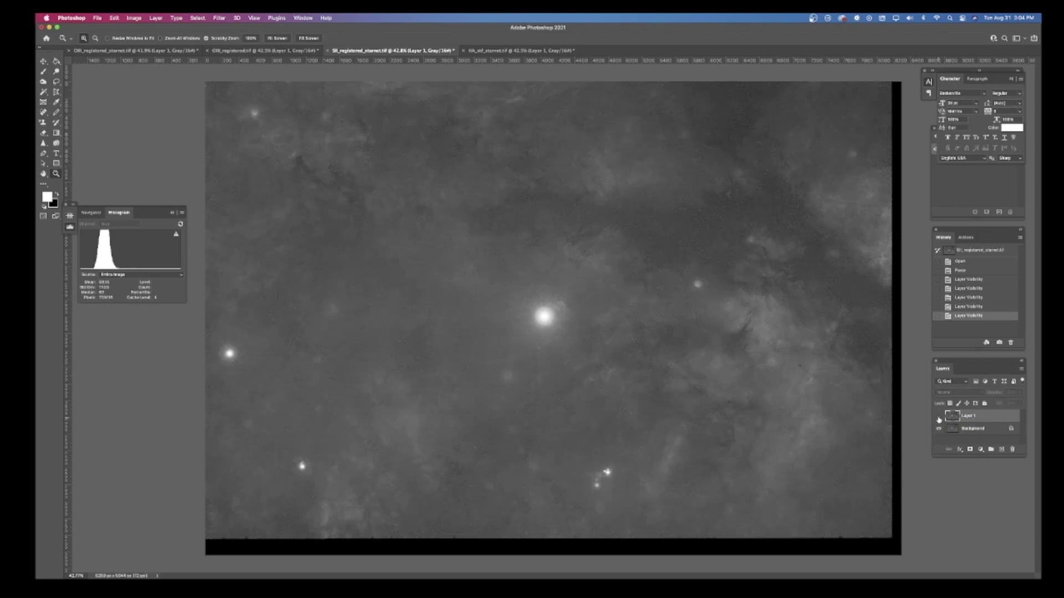
pyautogui.click(939, 419)
pyautogui.click(939, 418)
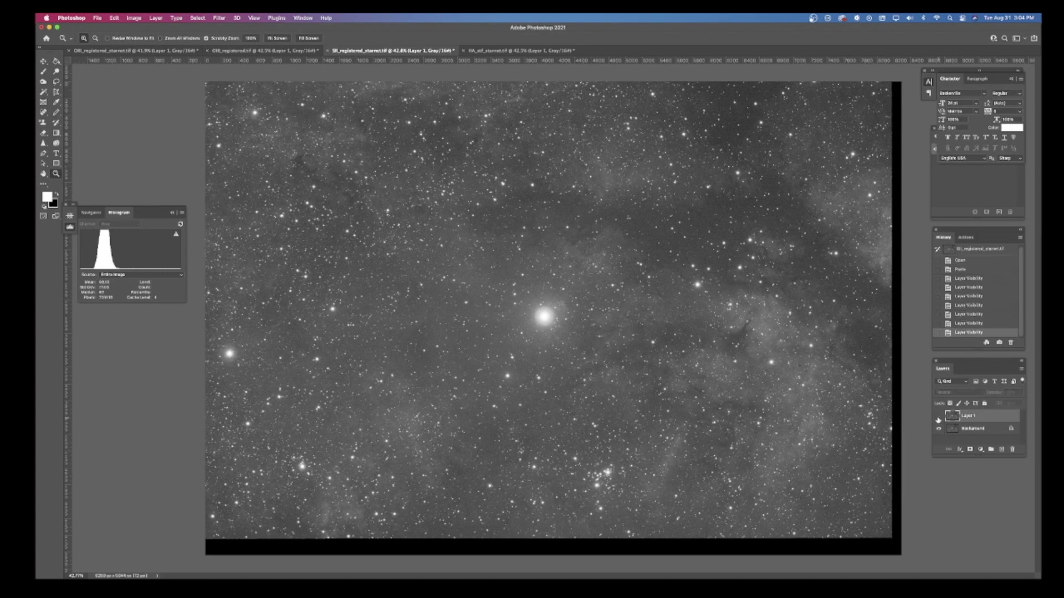
# In OIII_registered.tif, repeatedly toggle Layer 1's visibility to compare star halos and nebula contrast against the Background
pyautogui.click(245, 51)
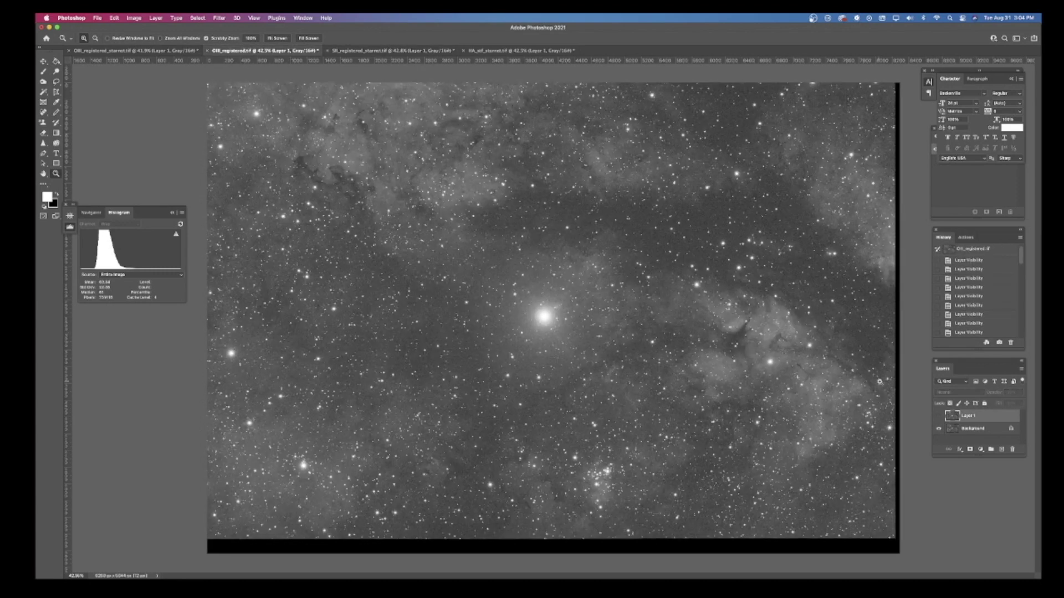
pyautogui.click(938, 417)
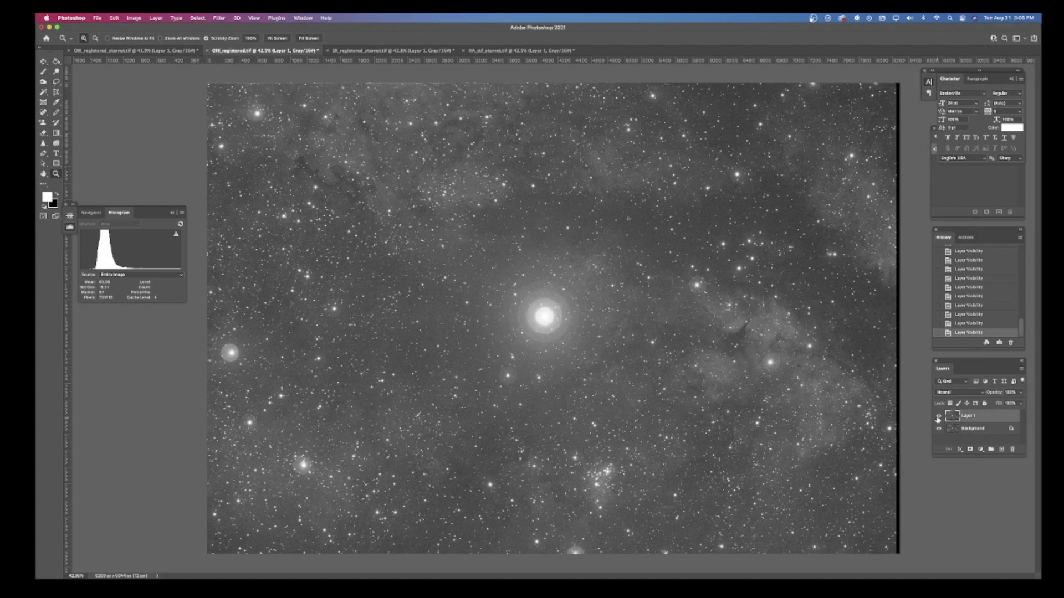
pyautogui.click(938, 416)
pyautogui.click(938, 417)
pyautogui.click(938, 418)
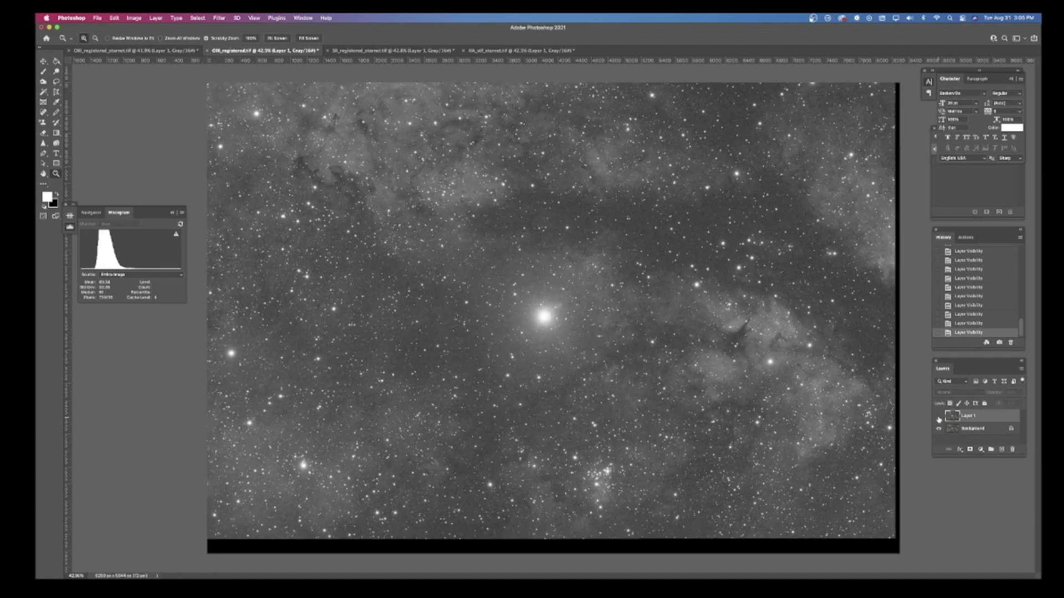
pyautogui.click(938, 418)
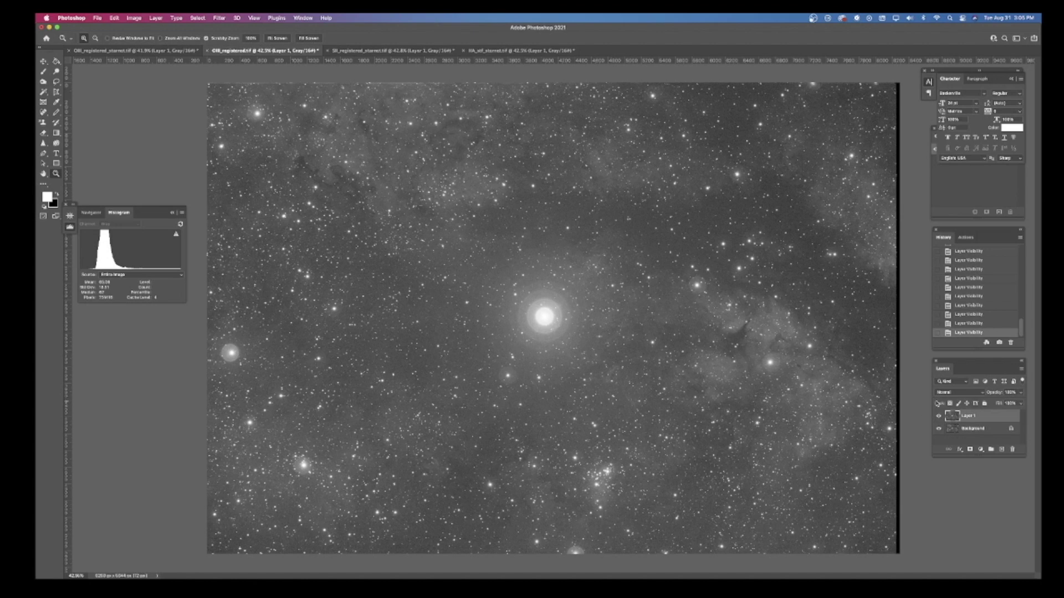
pyautogui.click(938, 418)
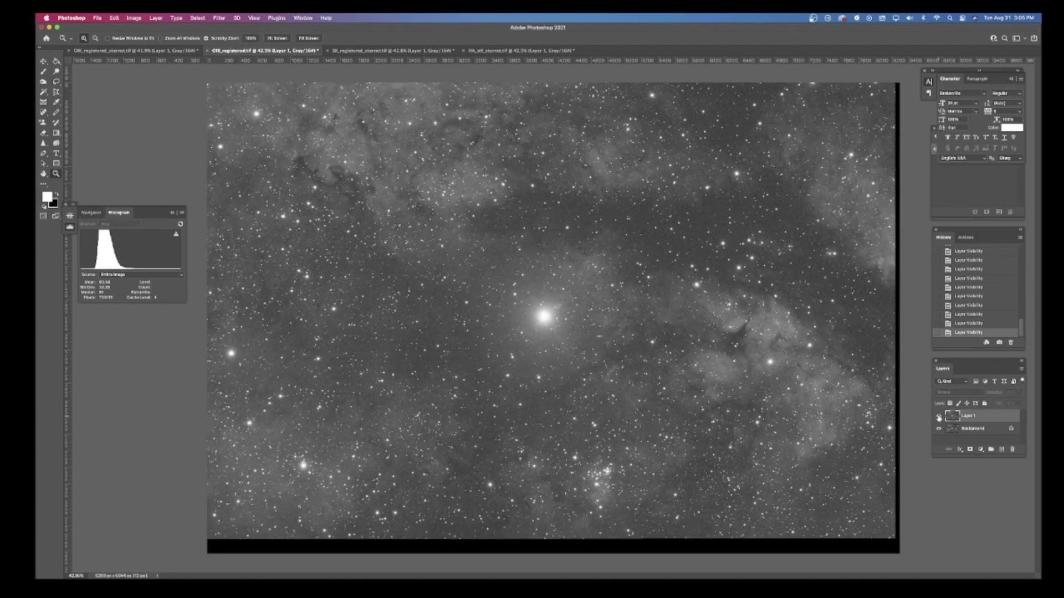
pyautogui.click(937, 418)
pyautogui.click(938, 418)
pyautogui.click(938, 418)
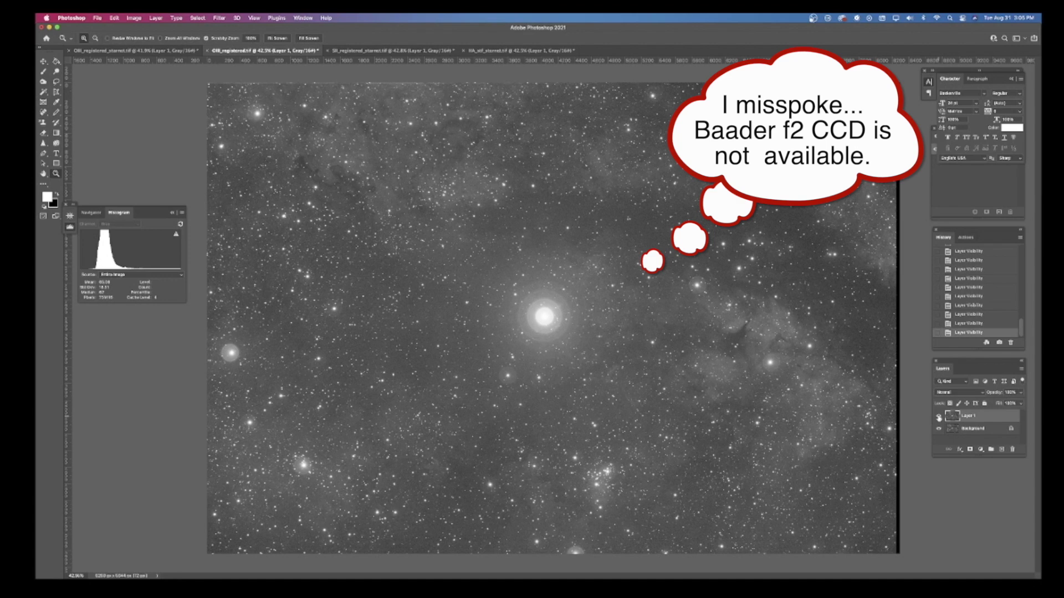
pyautogui.click(938, 416)
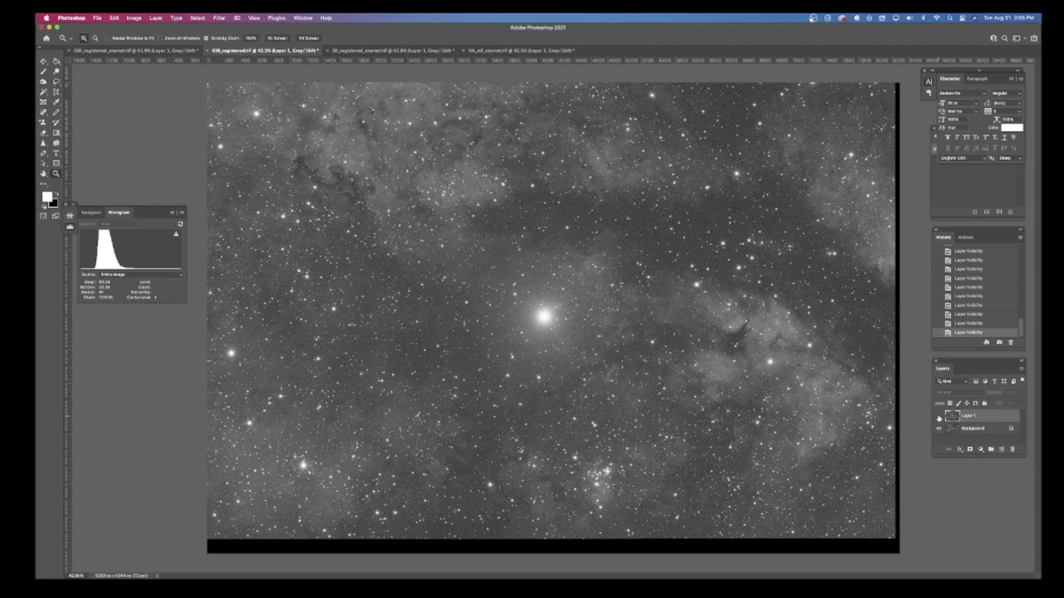
pyautogui.click(938, 417)
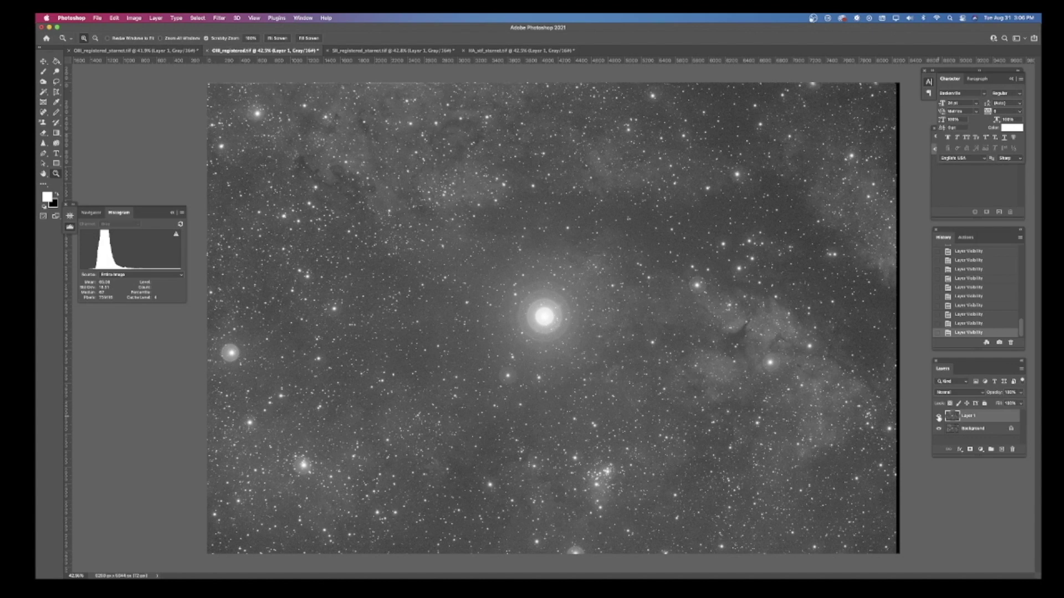
pyautogui.click(939, 416)
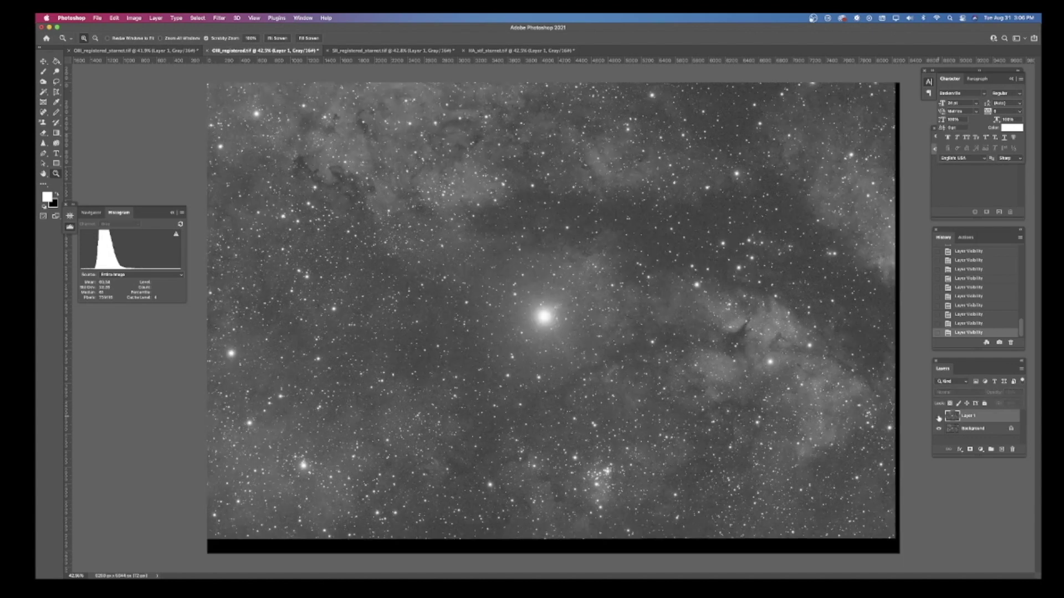
pyautogui.click(939, 416)
pyautogui.click(939, 416)
# Show Layer 1 in both OIII_registered_starnet.tif and OIII_registered.tif to compare the star-removed image with the original
pyautogui.click(138, 52)
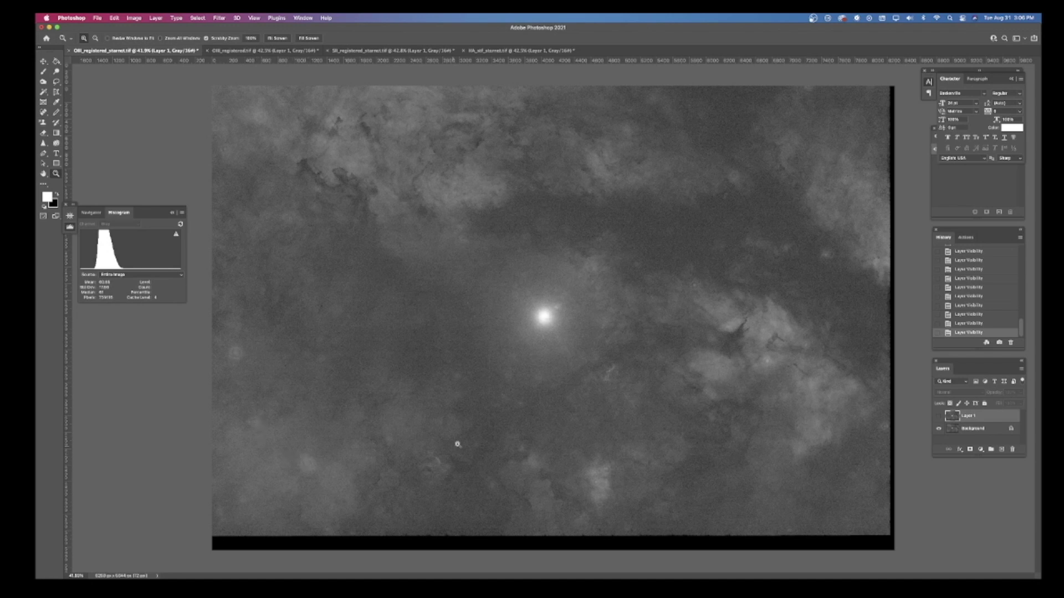
pyautogui.click(938, 417)
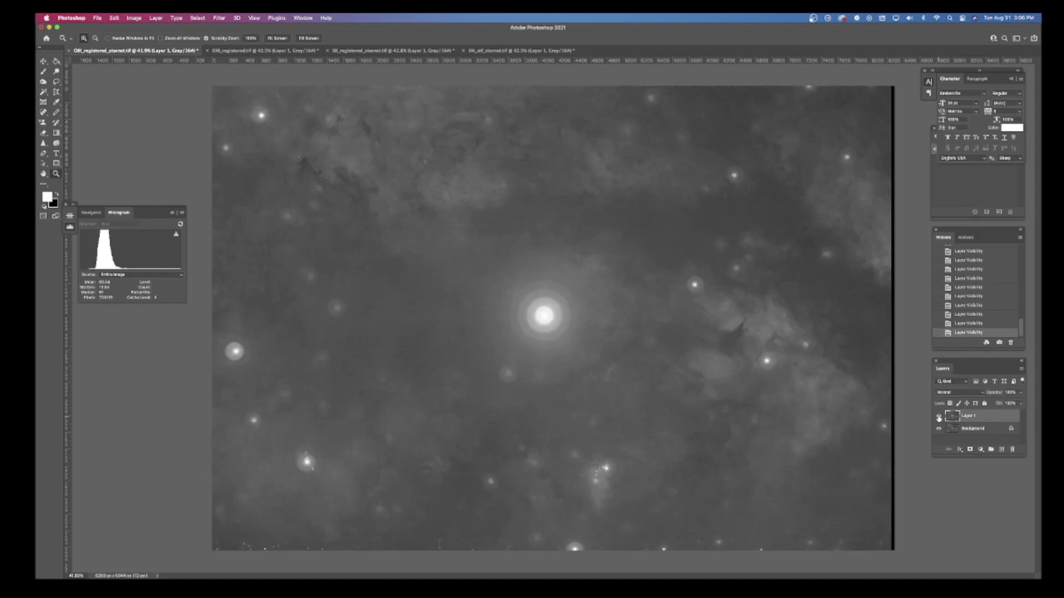
pyautogui.click(265, 51)
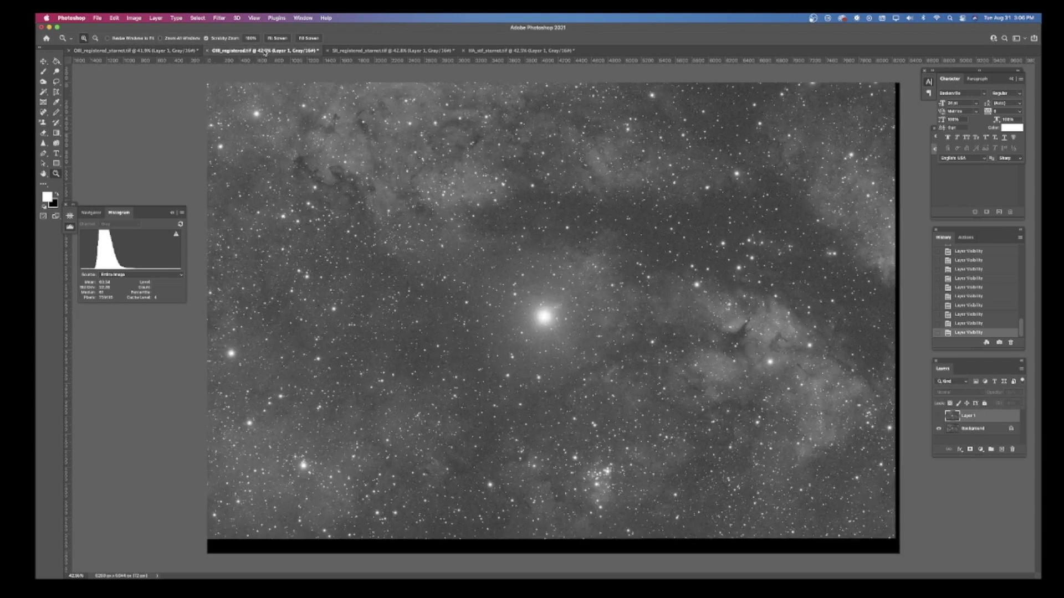
pyautogui.click(938, 415)
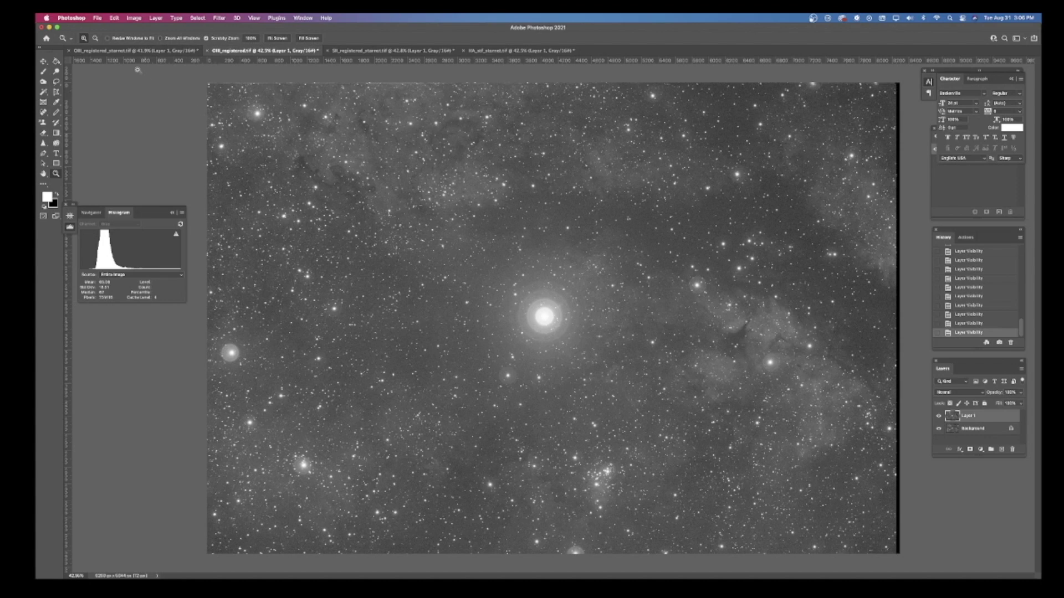
# View OIII_registered_starnet.tif at 100% around the central bright star and toggle Layer 1 repeatedly to compare halos and nebula detail
pyautogui.click(131, 51)
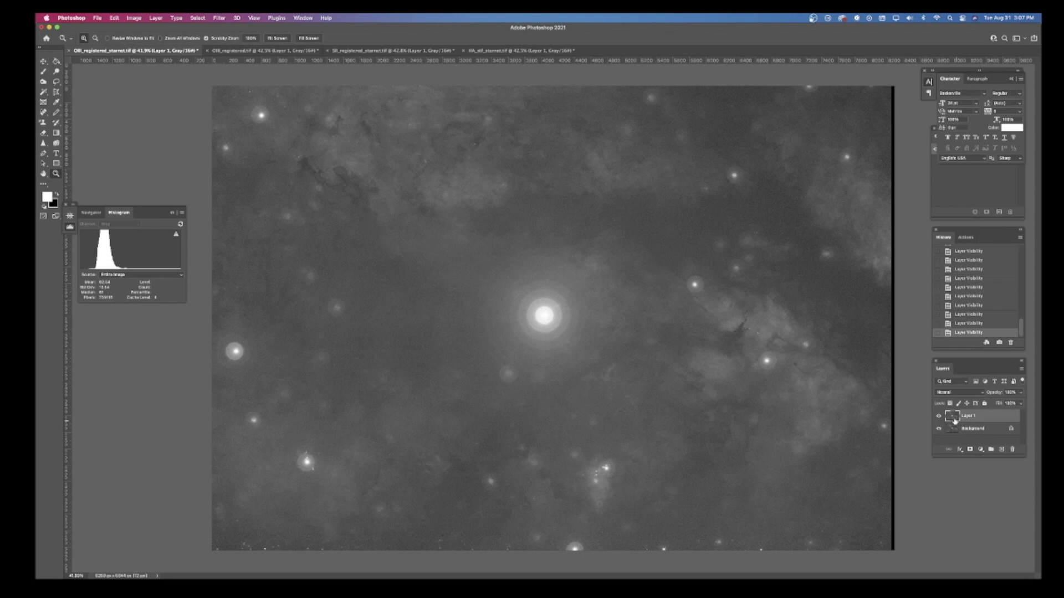
pyautogui.click(937, 415)
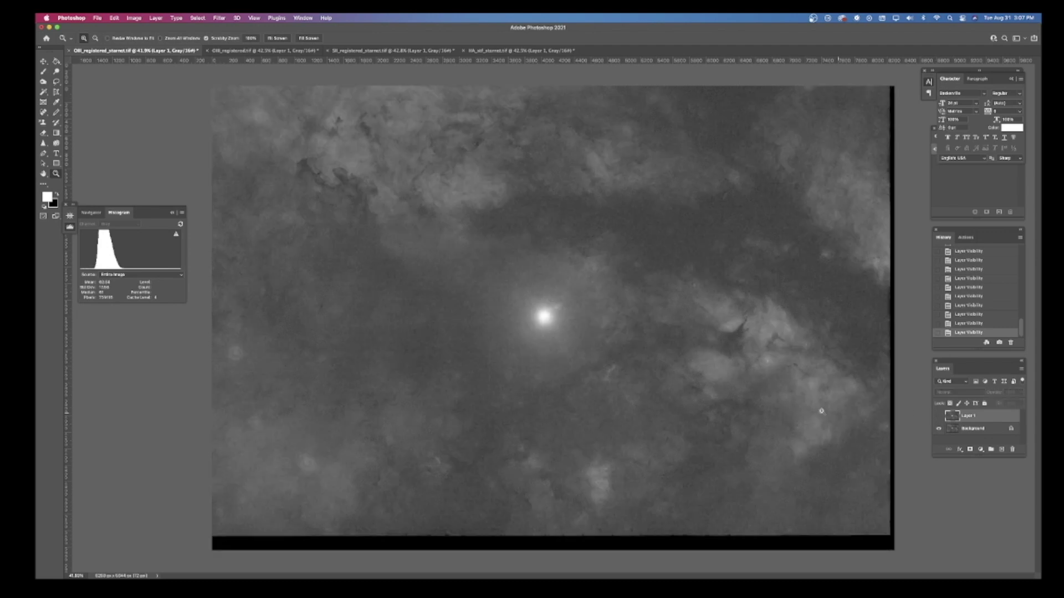
pyautogui.click(652, 272)
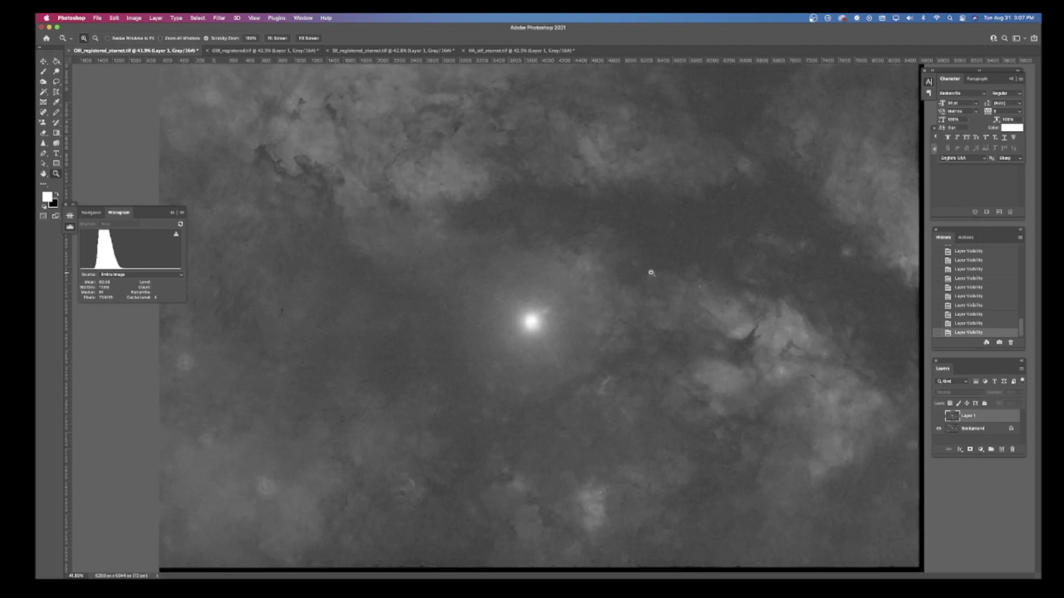
pyautogui.click(651, 273)
pyautogui.click(651, 273)
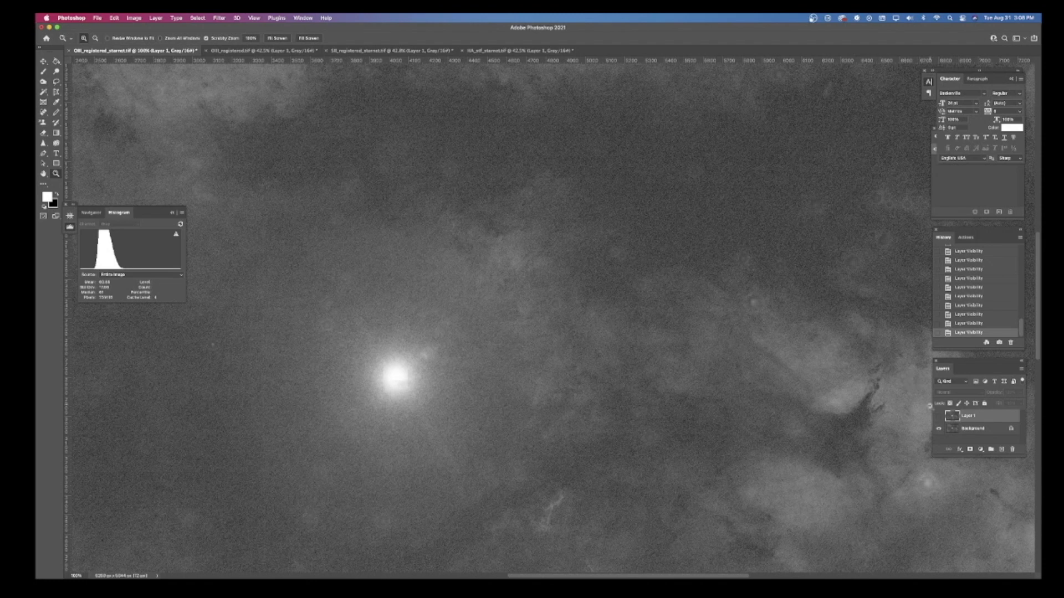
pyautogui.click(938, 416)
pyautogui.click(938, 417)
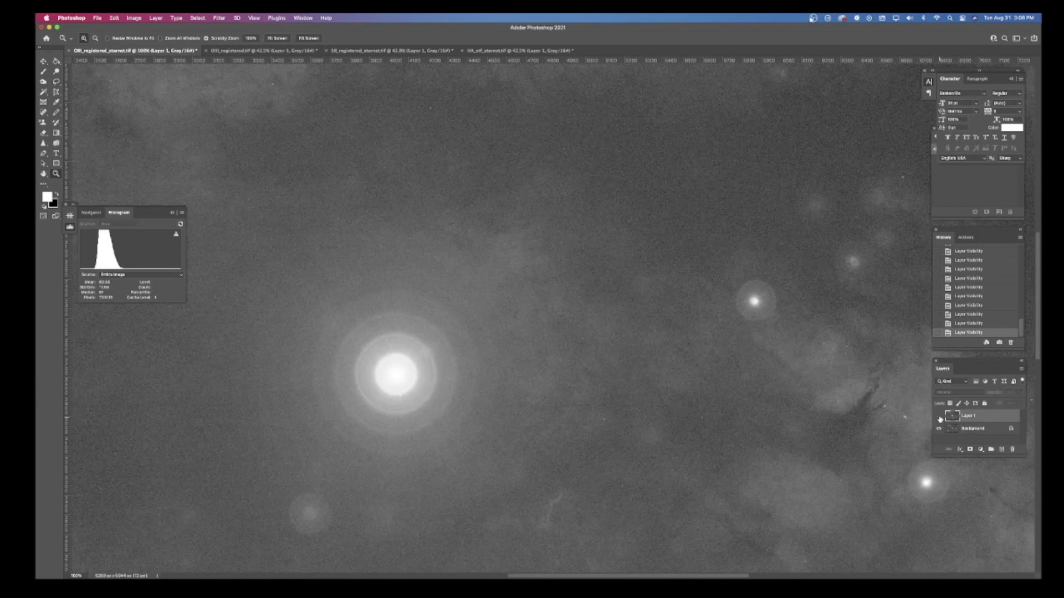
pyautogui.click(938, 416)
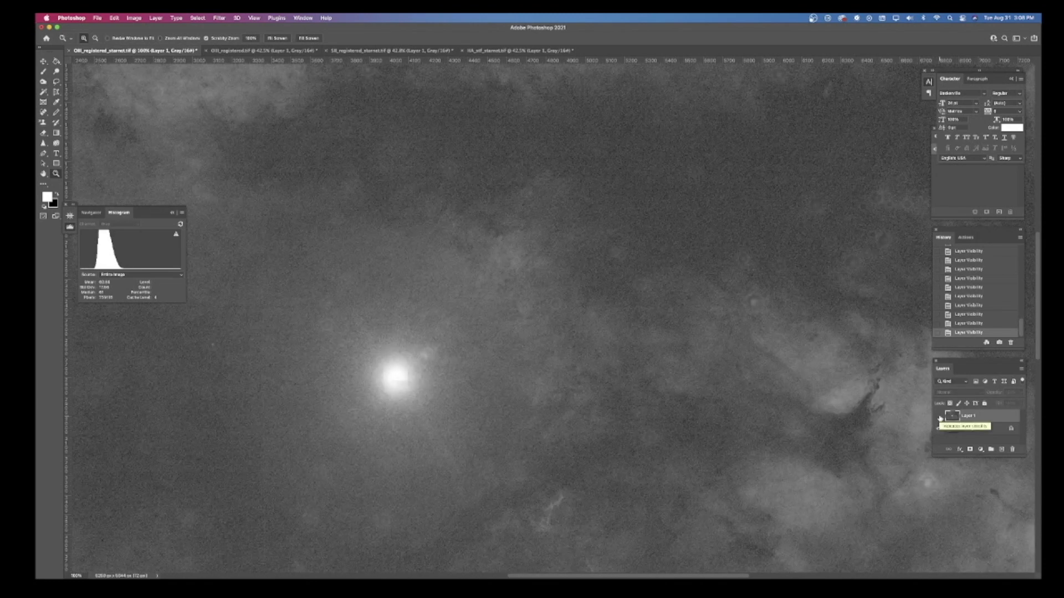
pyautogui.click(938, 416)
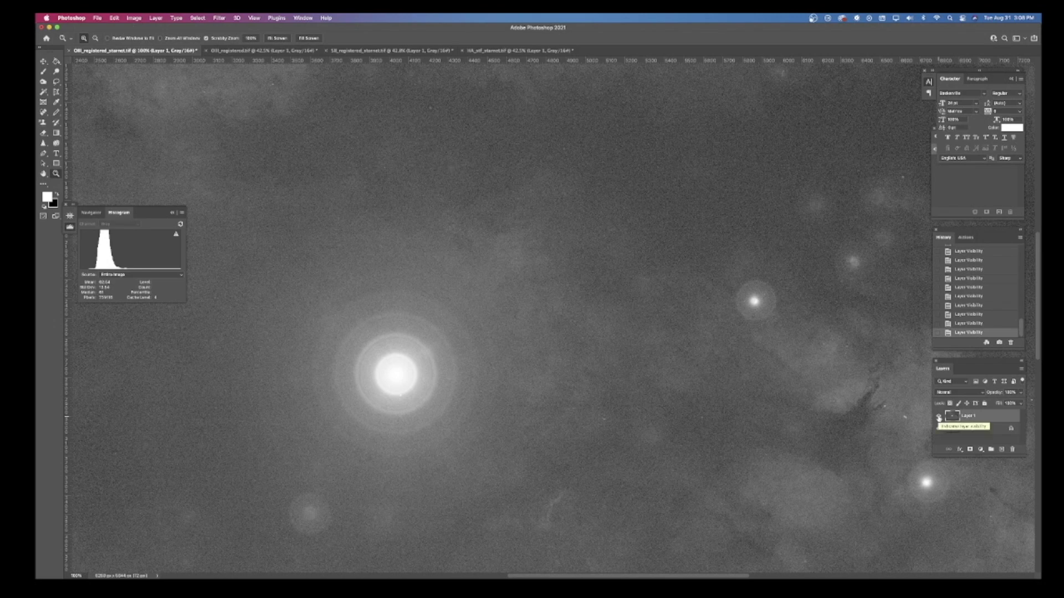
pyautogui.click(938, 418)
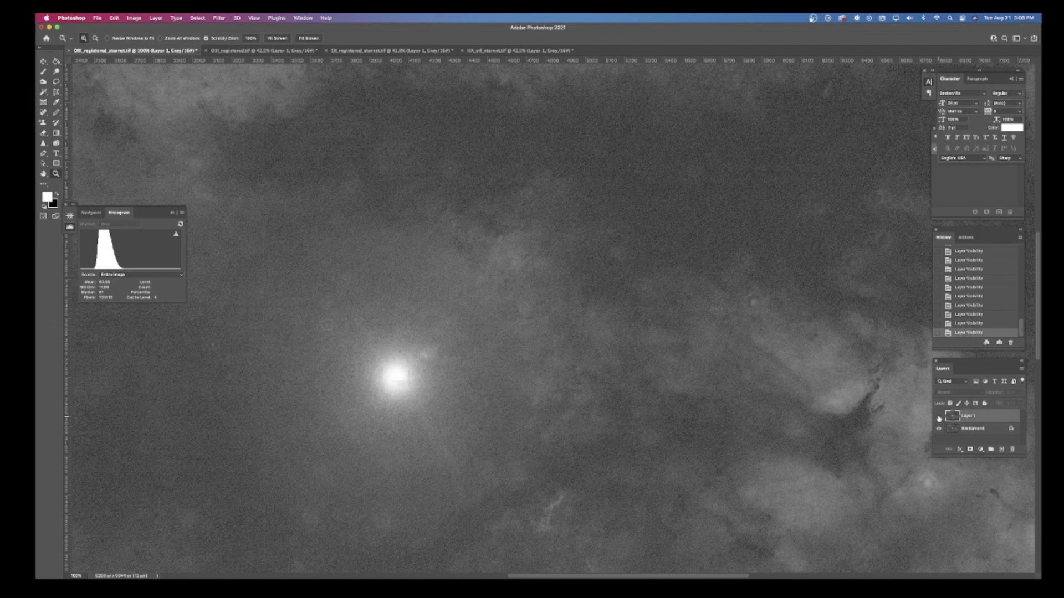
pyautogui.click(939, 418)
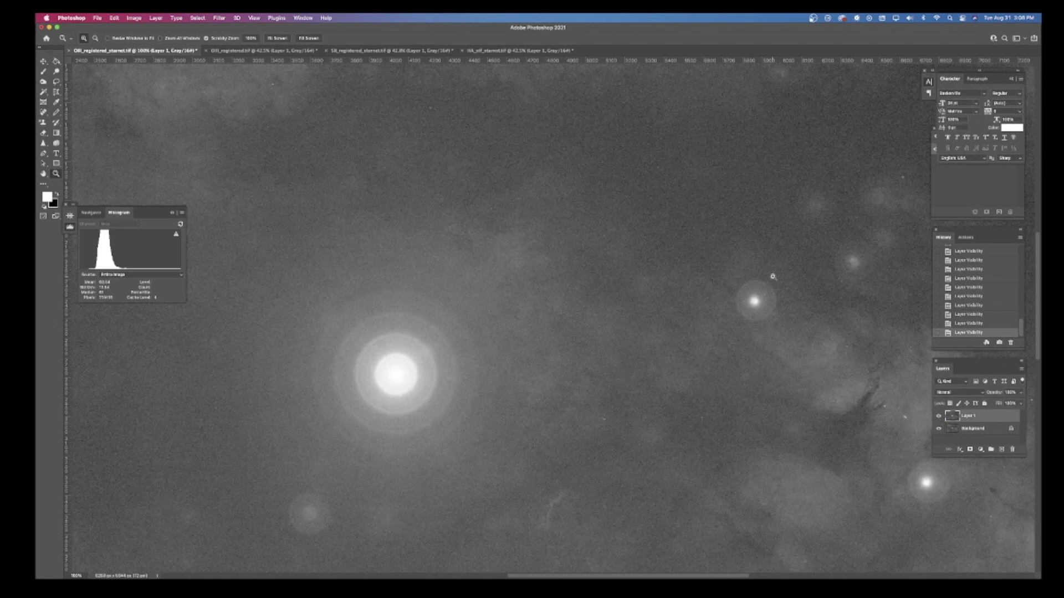
pyautogui.click(938, 416)
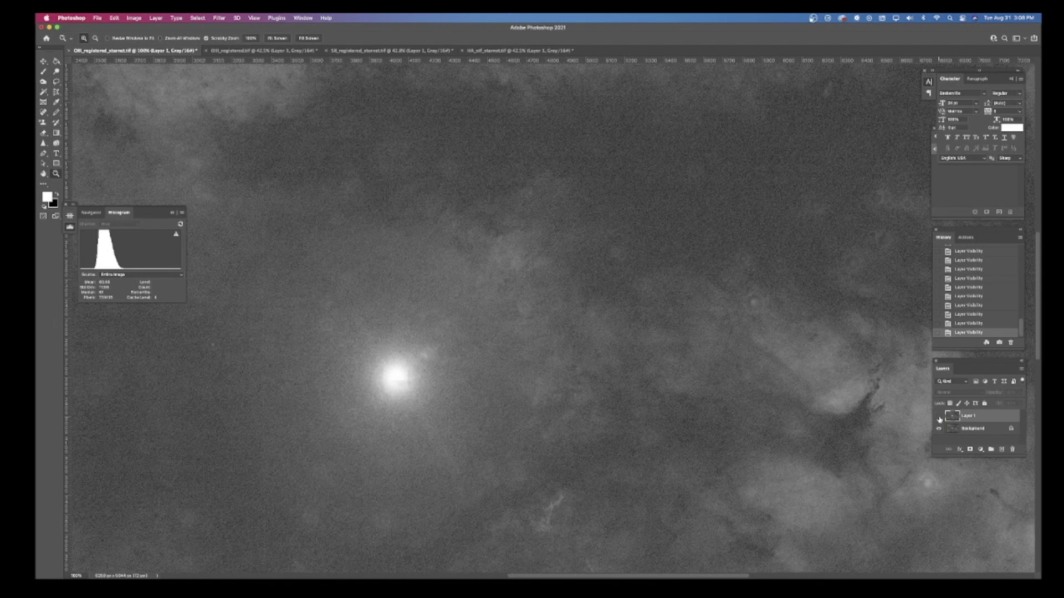
pyautogui.click(939, 417)
pyautogui.click(939, 416)
pyautogui.click(938, 417)
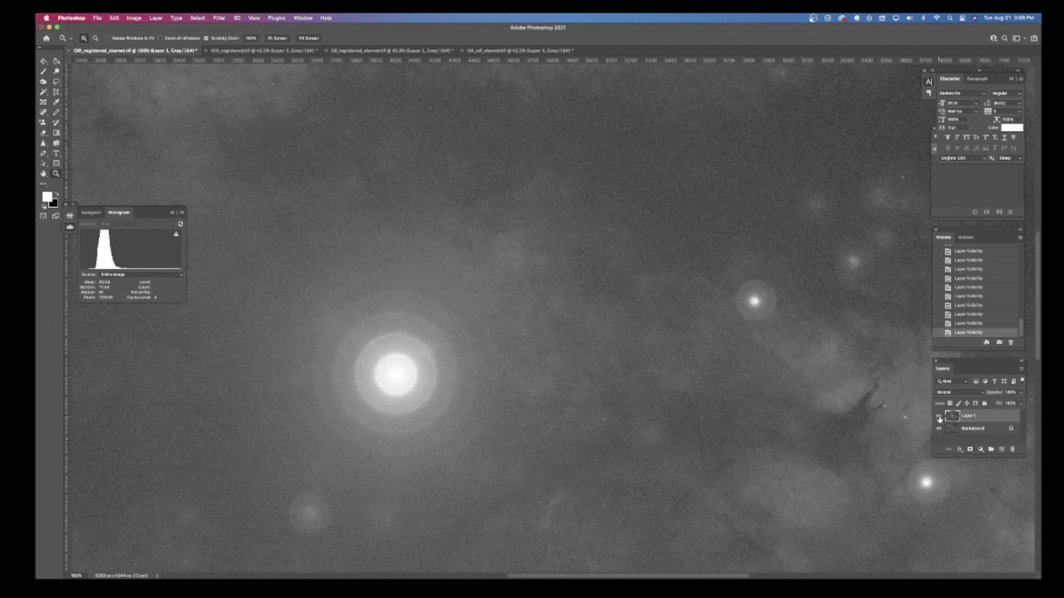
pyautogui.click(939, 416)
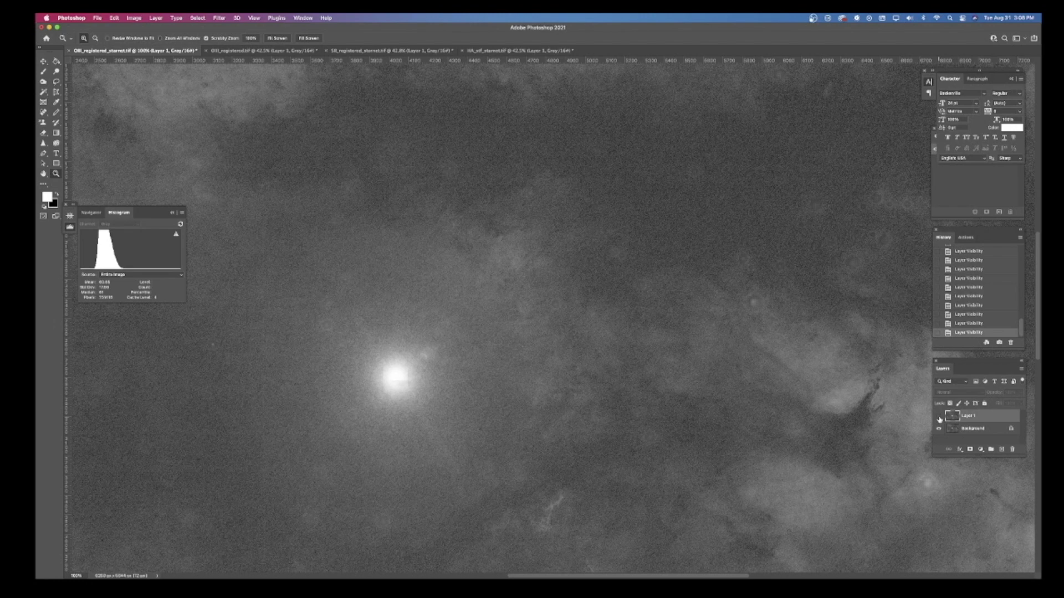
pyautogui.click(939, 417)
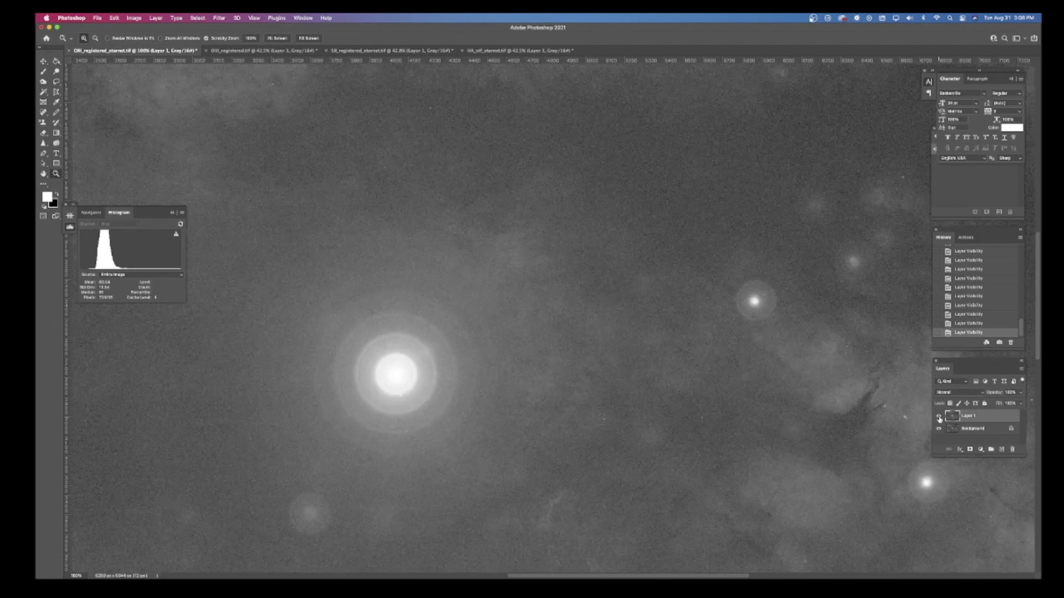
pyautogui.click(939, 417)
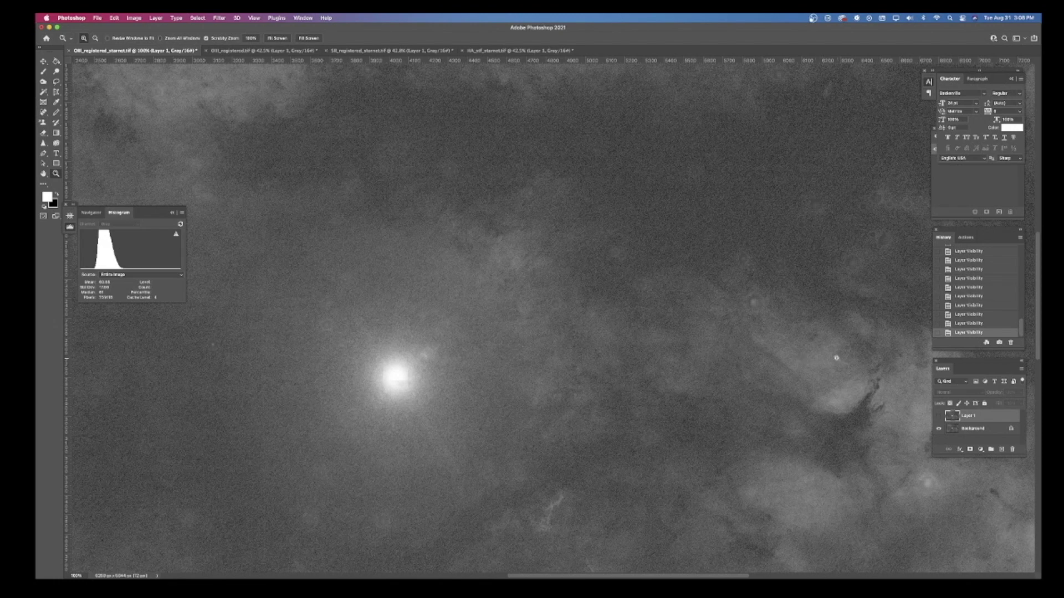
pyautogui.click(939, 417)
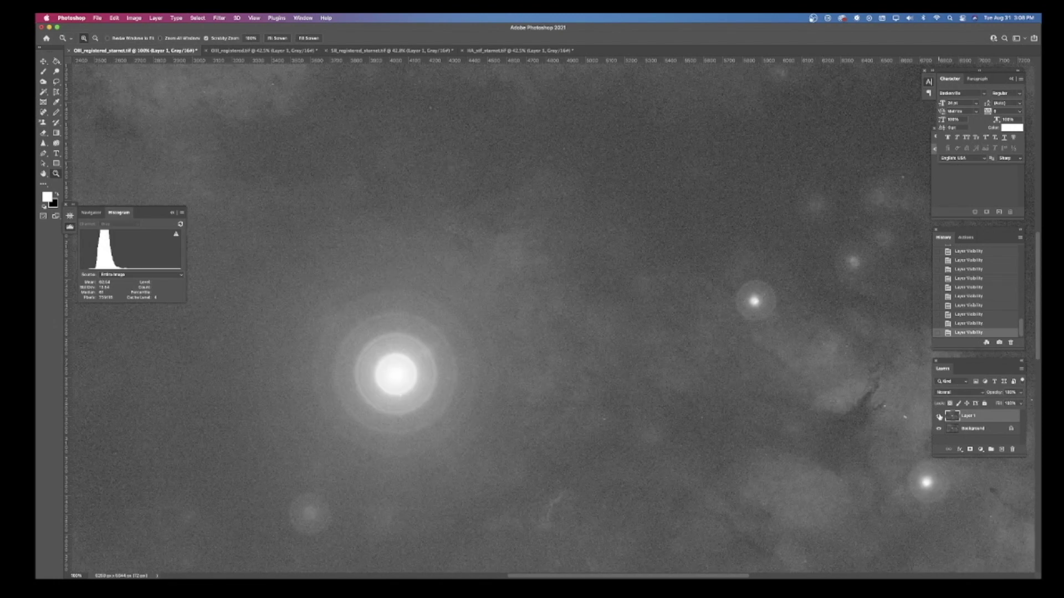
pyautogui.click(938, 417)
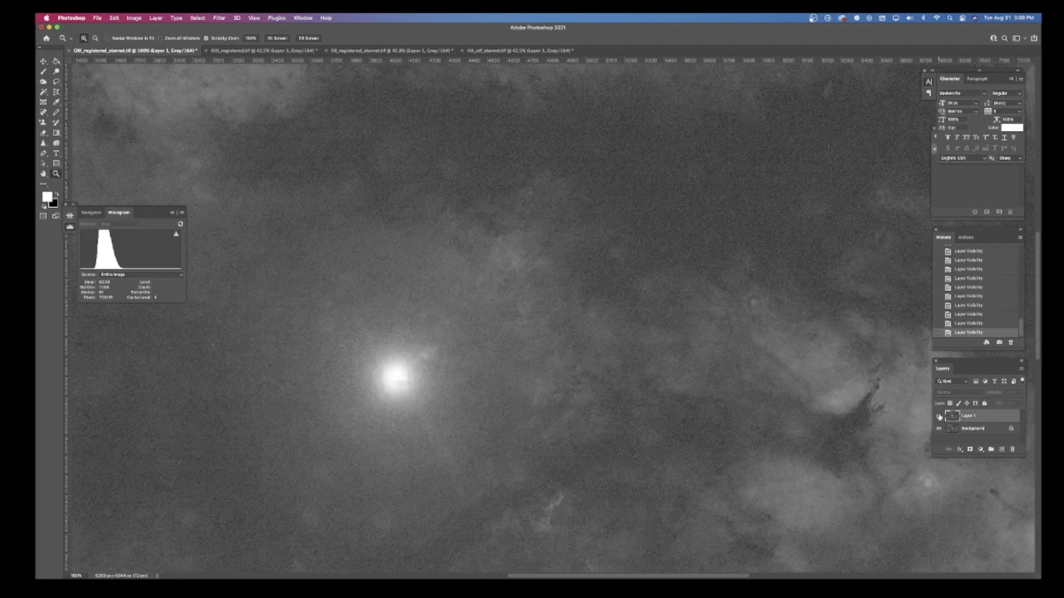
pyautogui.click(939, 416)
pyautogui.click(938, 417)
pyautogui.click(938, 416)
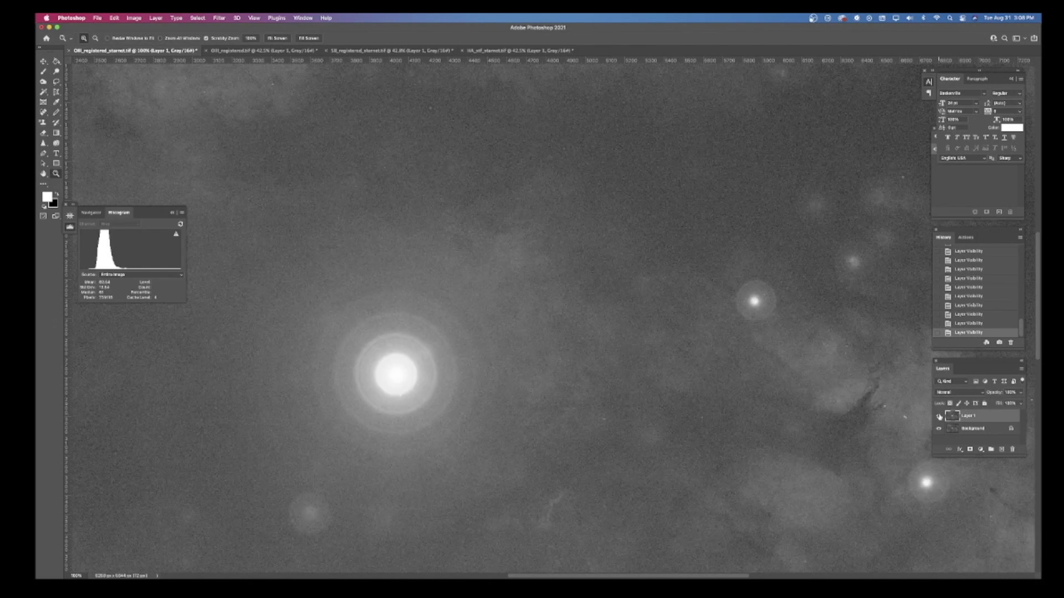
# Switch from the full star-removed view to OIII_registered.tif and hide Layer 1 to examine the Background's nebula contrast
pyautogui.moveTo(727, 304); pyautogui.dragTo(695, 303)
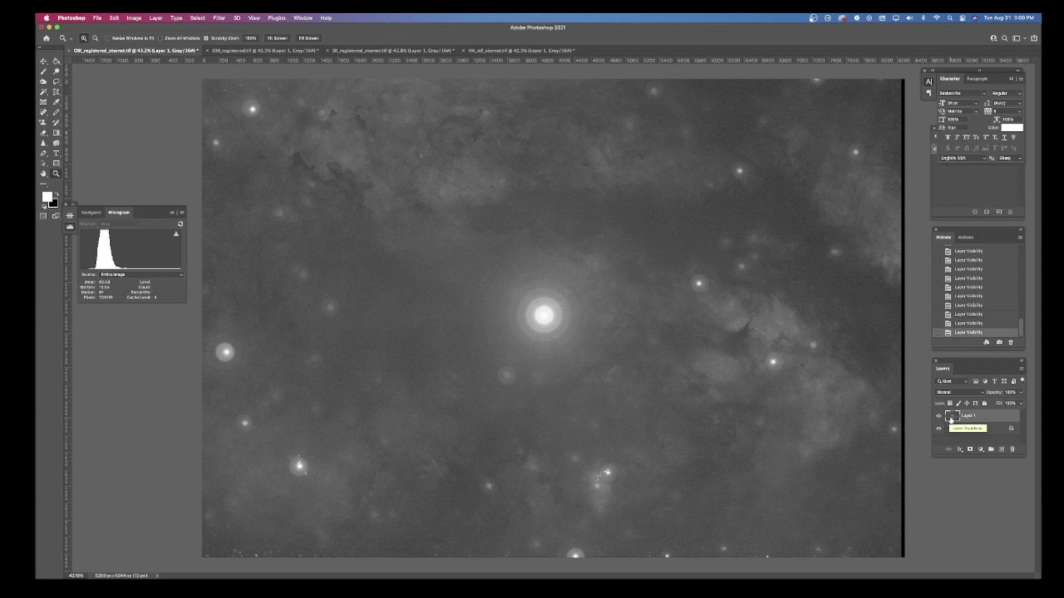
pyautogui.click(269, 51)
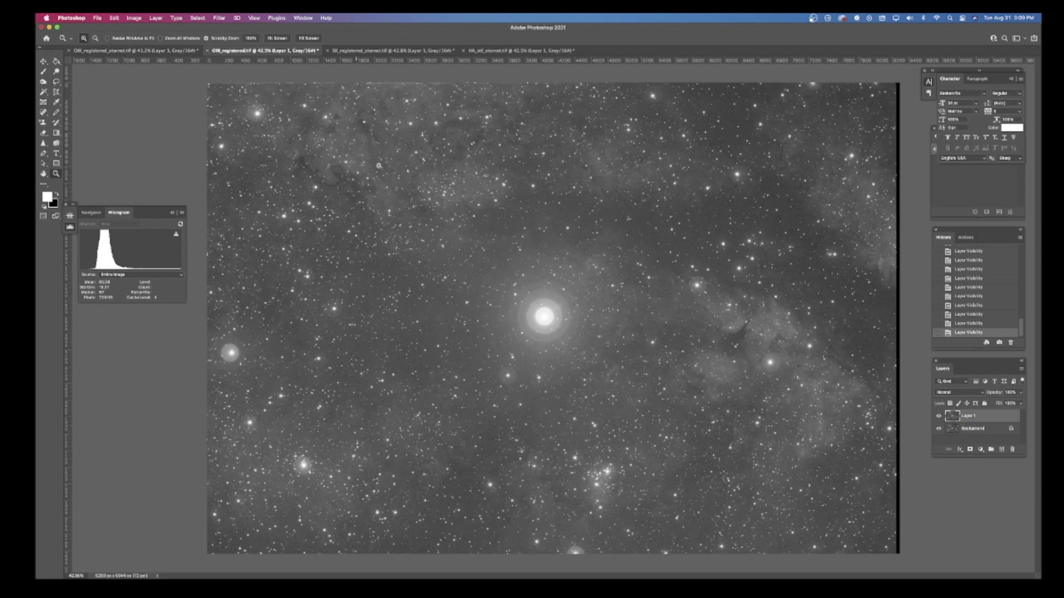
pyautogui.click(938, 416)
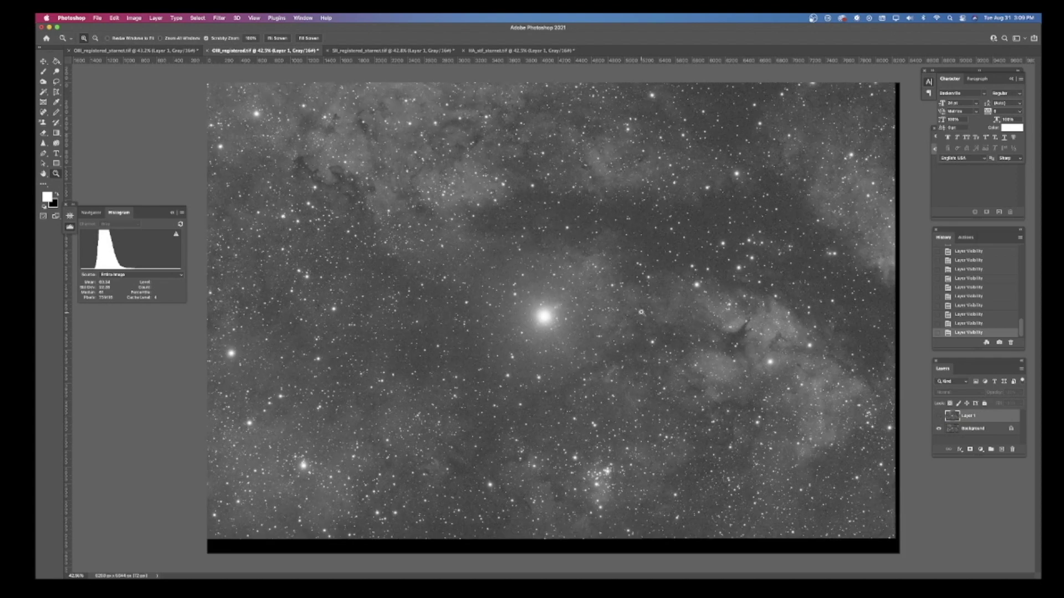
# Toggle Layer 1's visibility repeatedly in a close-up of the central bright star and nearby nebula to compare halos and detail
pyautogui.click(641, 314)
pyautogui.moveTo(693, 295); pyautogui.dragTo(686, 301)
pyautogui.scroll(2, 664, 305)
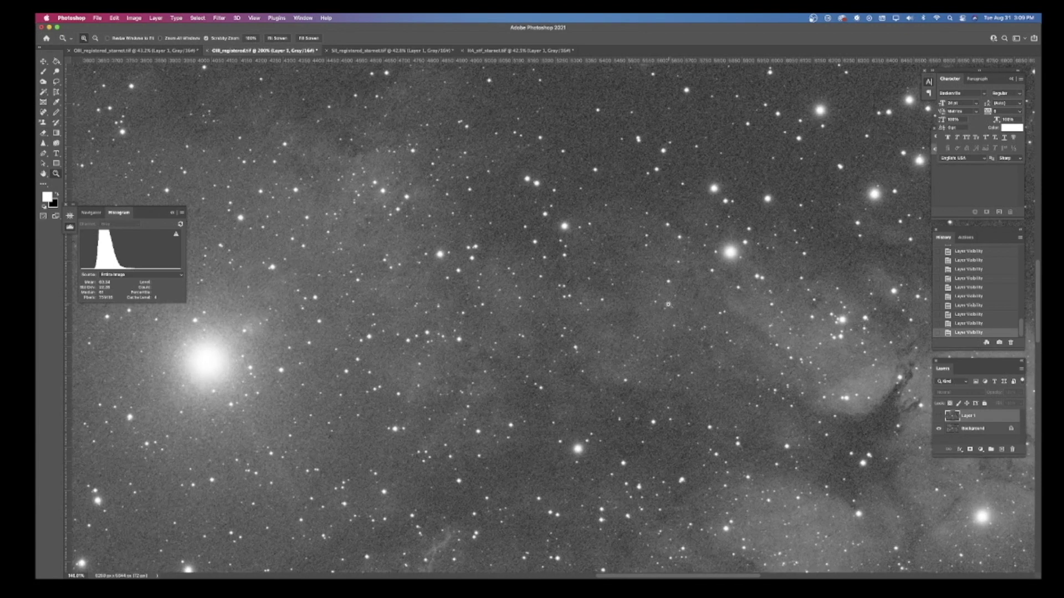
pyautogui.click(939, 417)
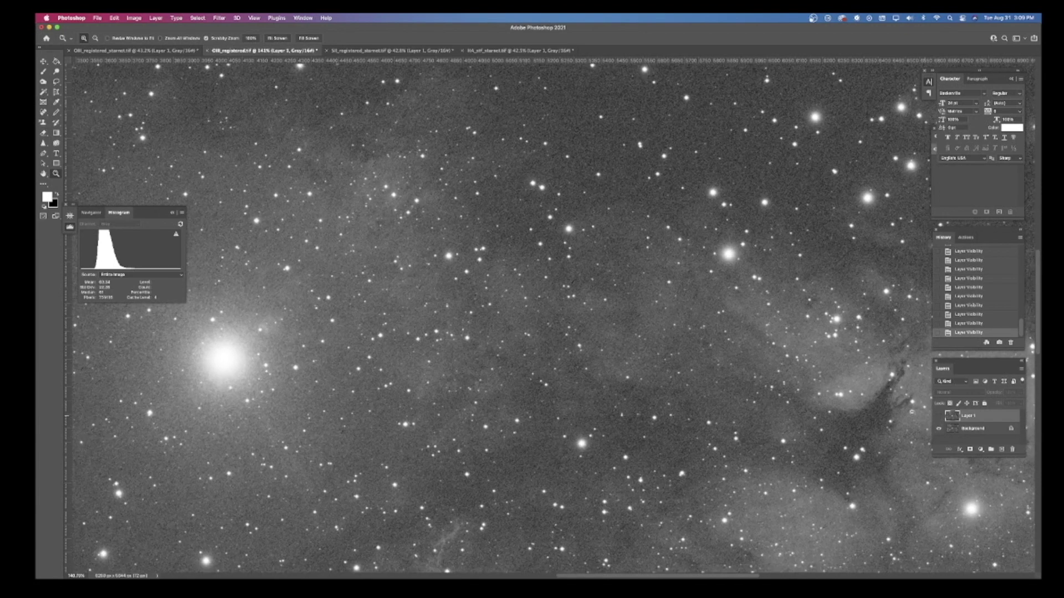
pyautogui.moveTo(699, 332); pyautogui.dragTo(652, 334)
pyautogui.scroll(1, 653, 334)
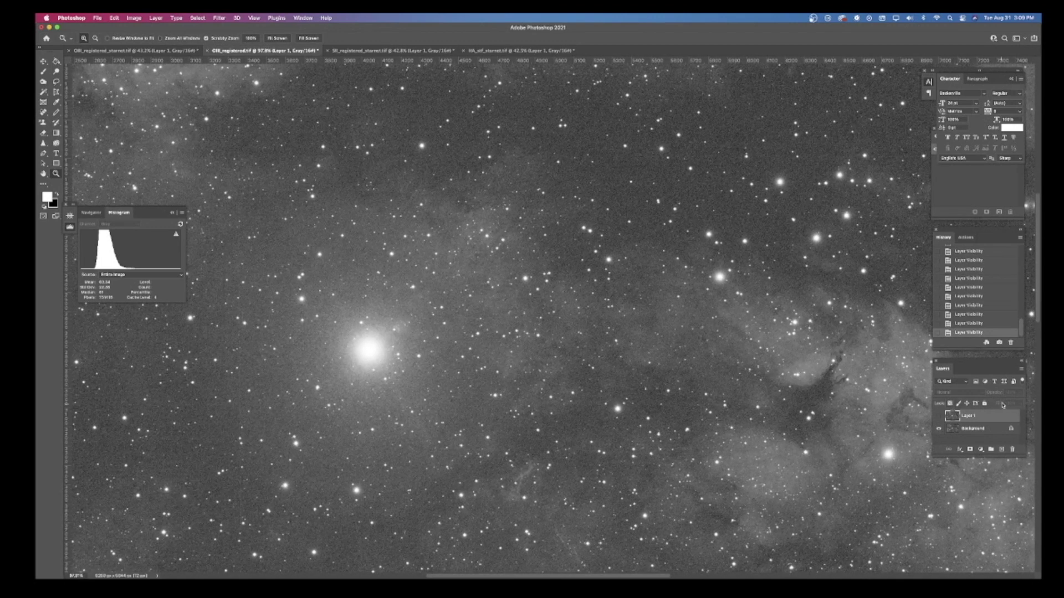
pyautogui.click(939, 417)
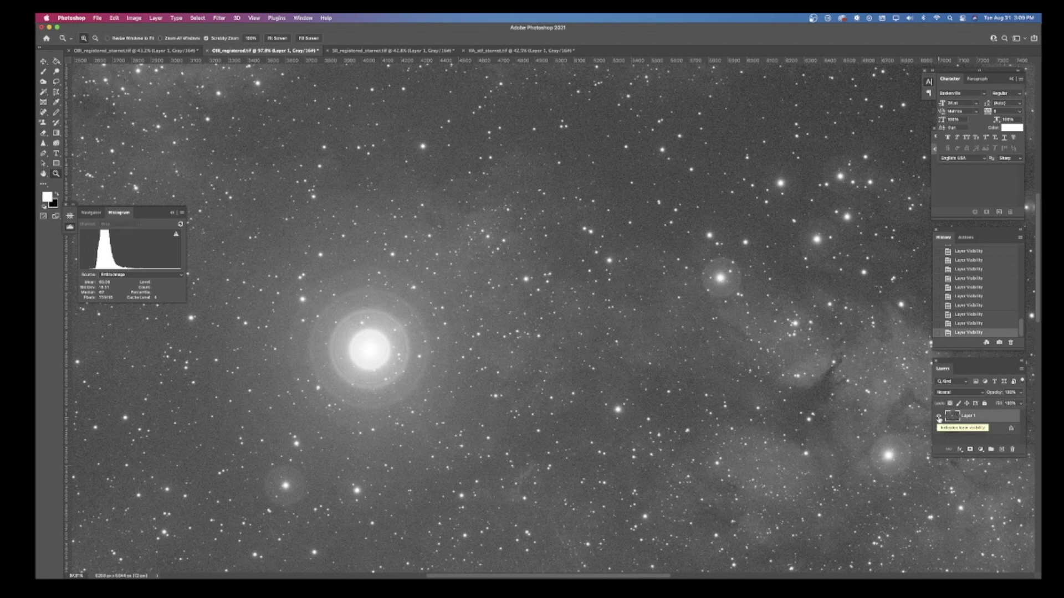
pyautogui.click(938, 417)
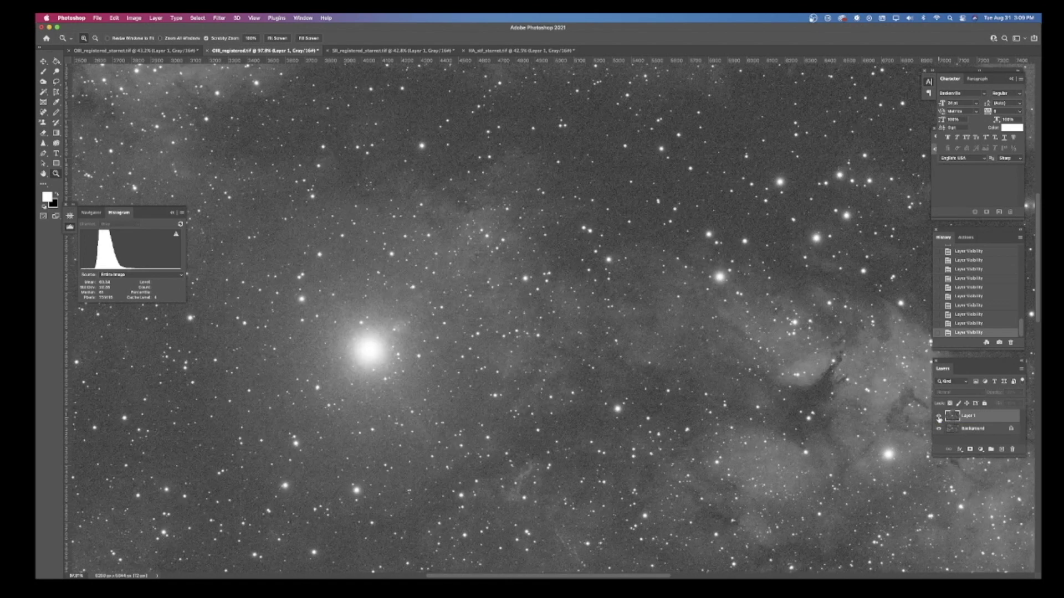
pyautogui.click(938, 417)
pyautogui.click(938, 417)
pyautogui.click(938, 417)
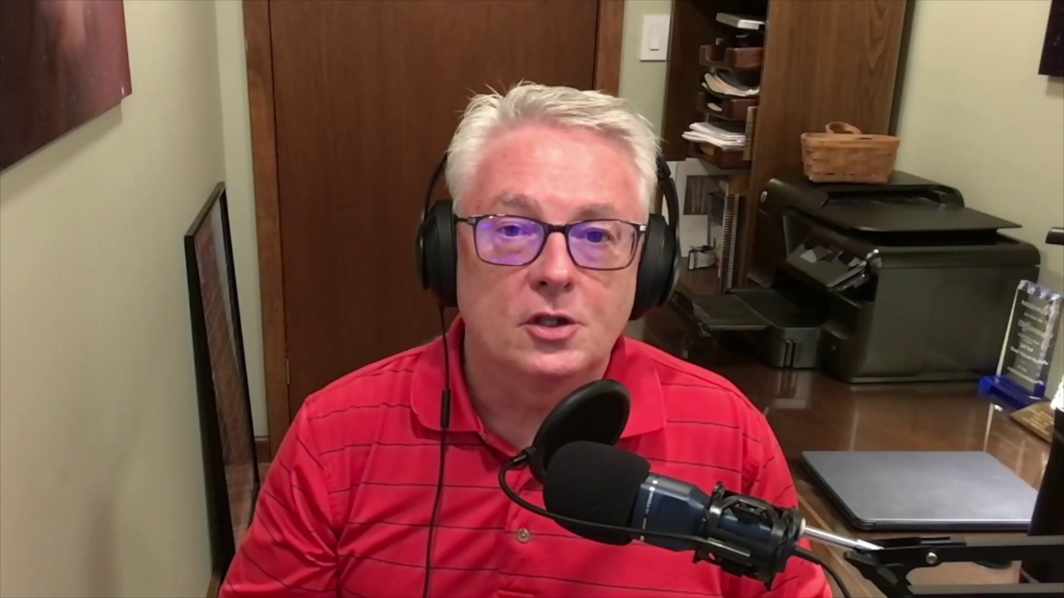